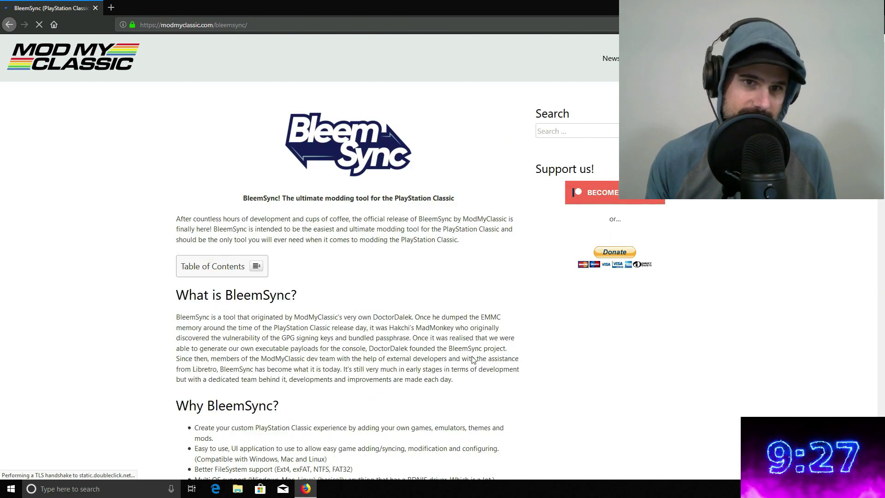
# Scroll to Where to Download and save the BleemSync 1.0.0 Public Beta zip (BleemSync1.0.0.zip).
pyautogui.scroll(-8, 449, 295)
pyautogui.scroll(-4, 449, 293)
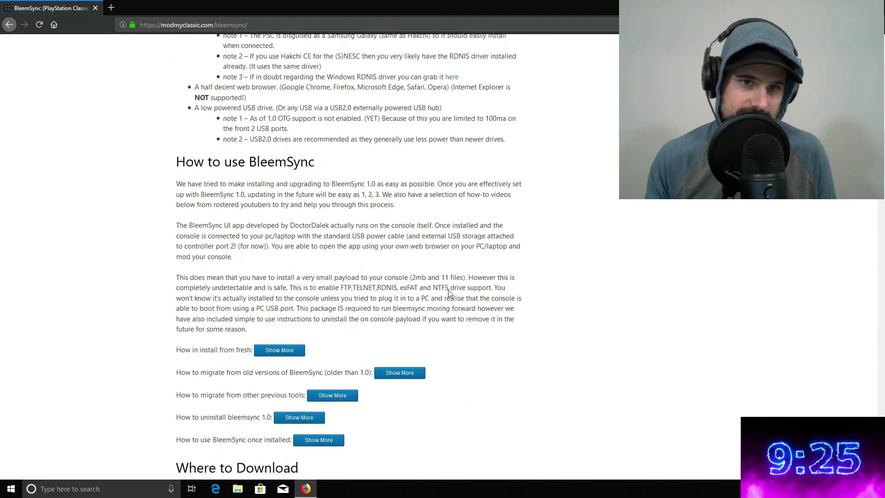
pyautogui.scroll(-4, 449, 294)
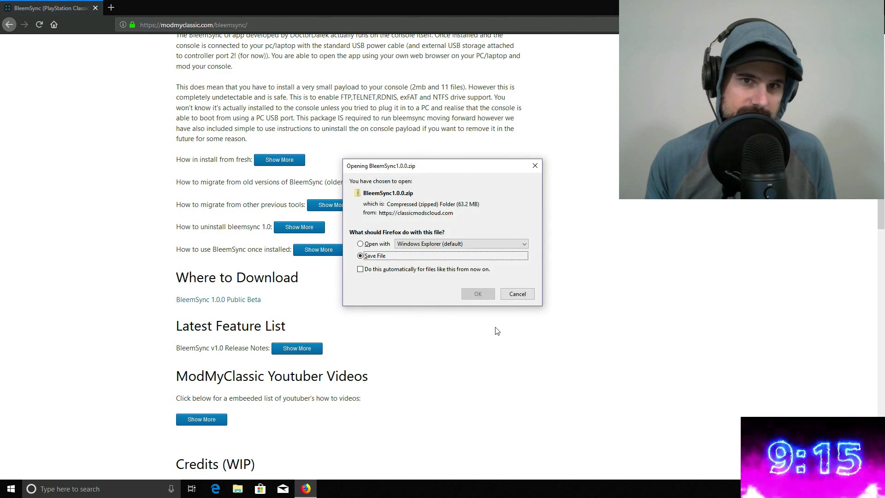
pyautogui.click(480, 292)
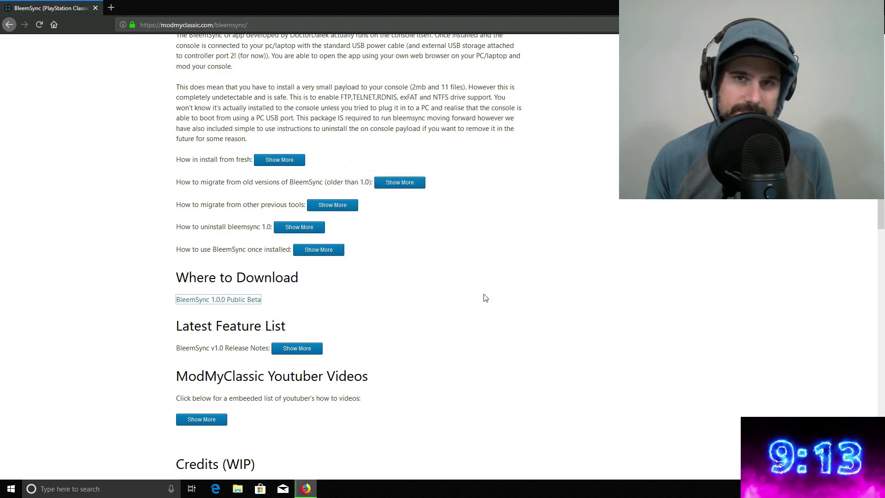
# Format the Samsung USB (E:) drive as FAT32 with the volume label SONY.
pyautogui.click(485, 297)
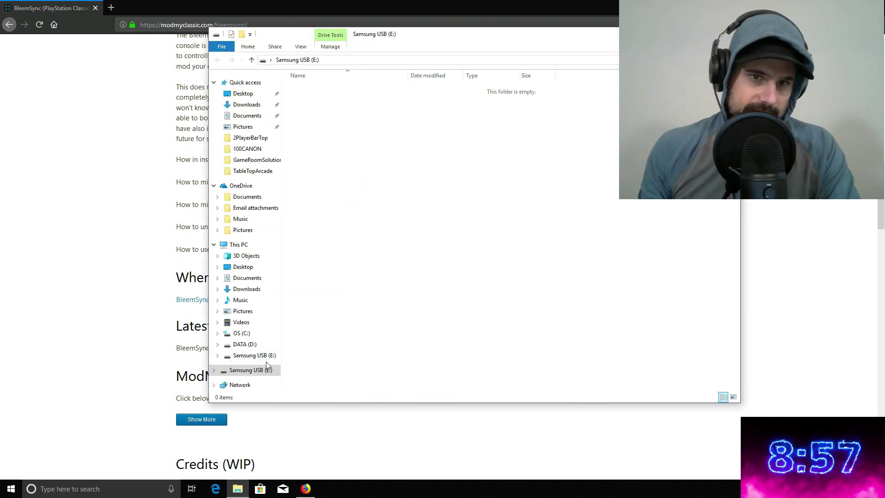
pyautogui.rightClick(263, 372)
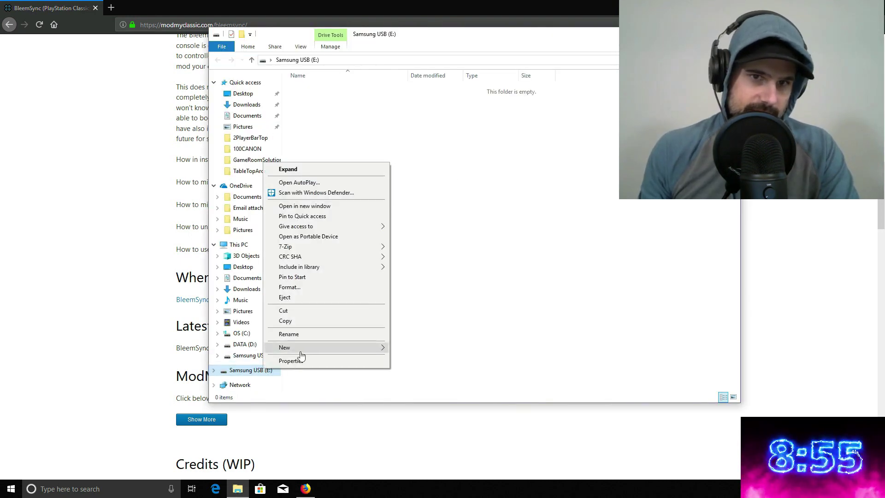
pyautogui.click(291, 288)
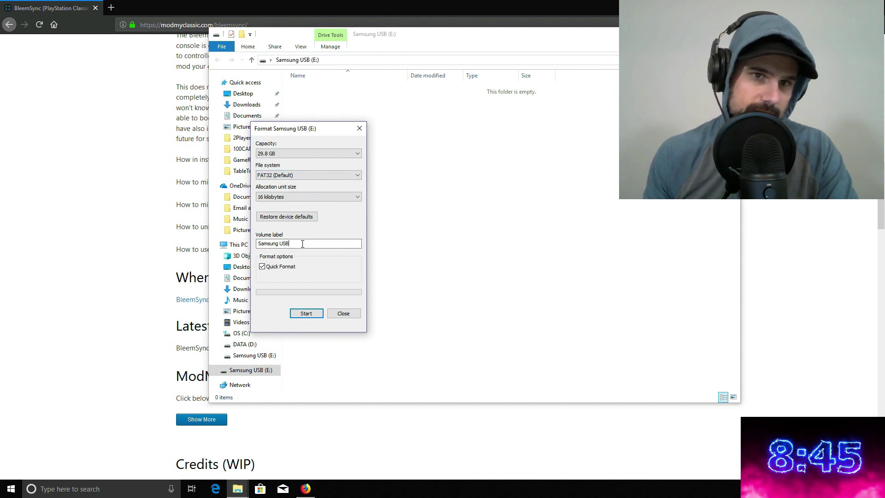
pyautogui.moveTo(292, 248); pyautogui.dragTo(243, 237)
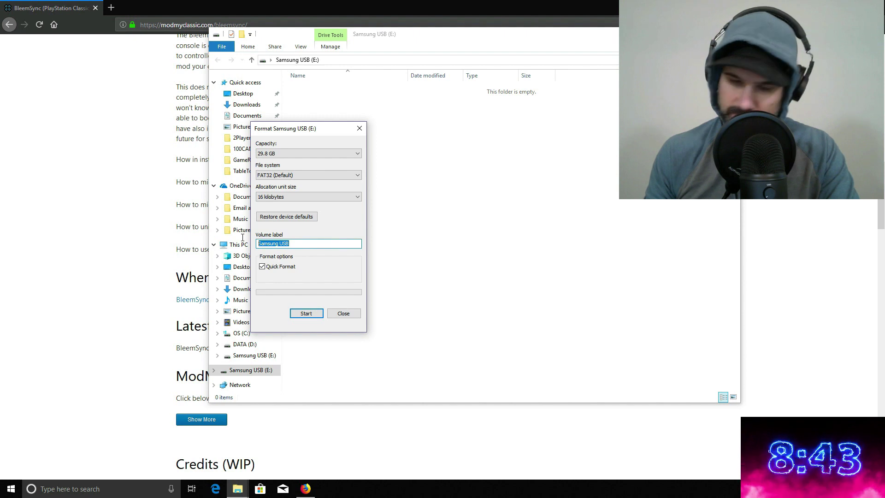
pyautogui.write('SONY')
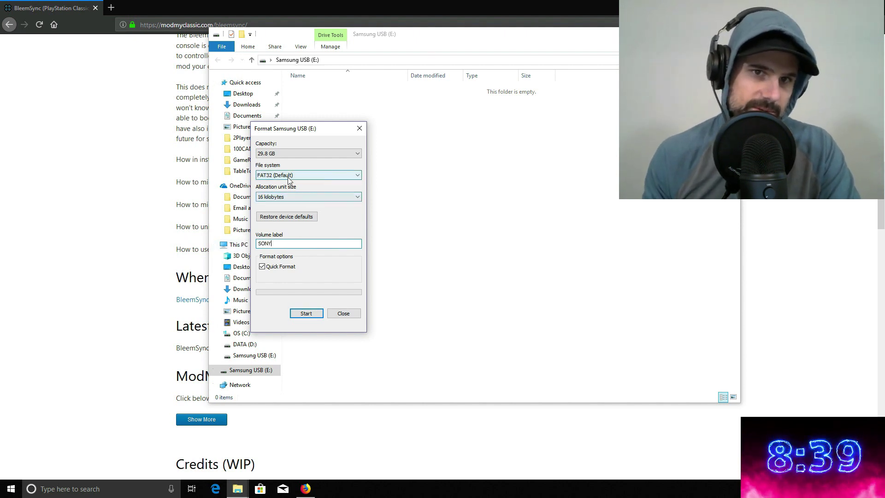
pyautogui.click(305, 314)
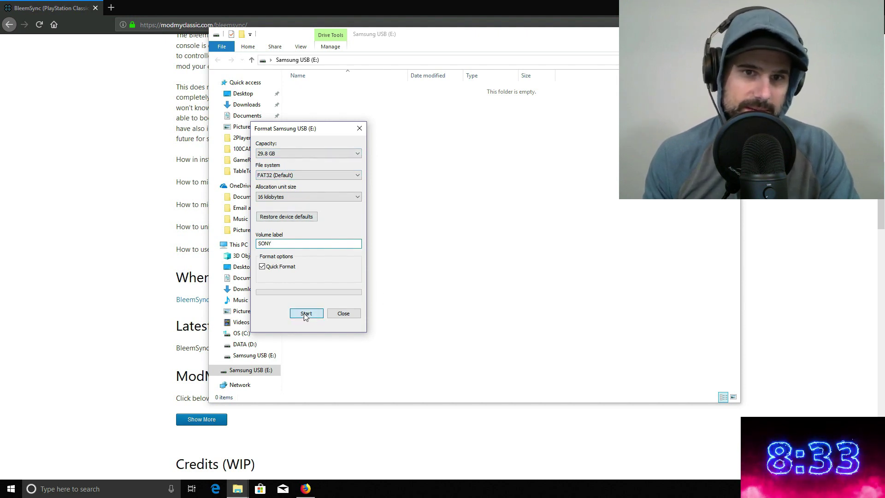
pyautogui.click(470, 244)
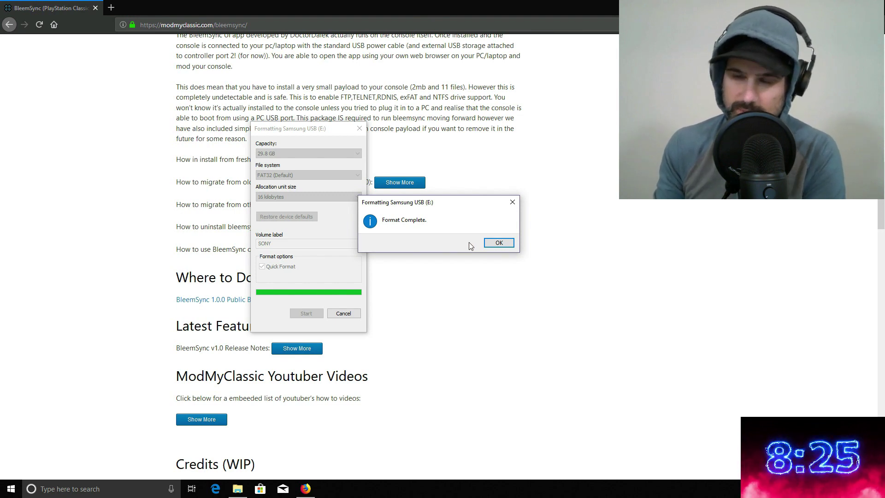
pyautogui.click(499, 243)
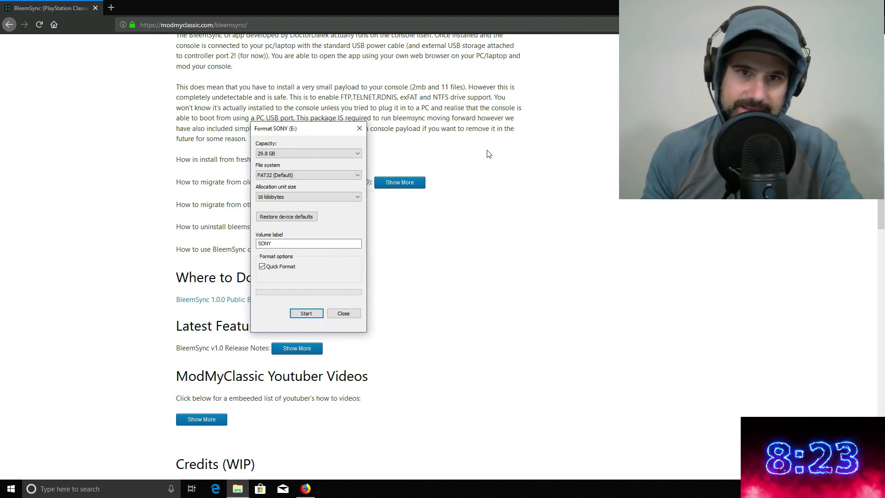
# Extract BleemSync1.0.0.zip from Downloads to the root of the SONY (E:) drive.
pyautogui.click(360, 129)
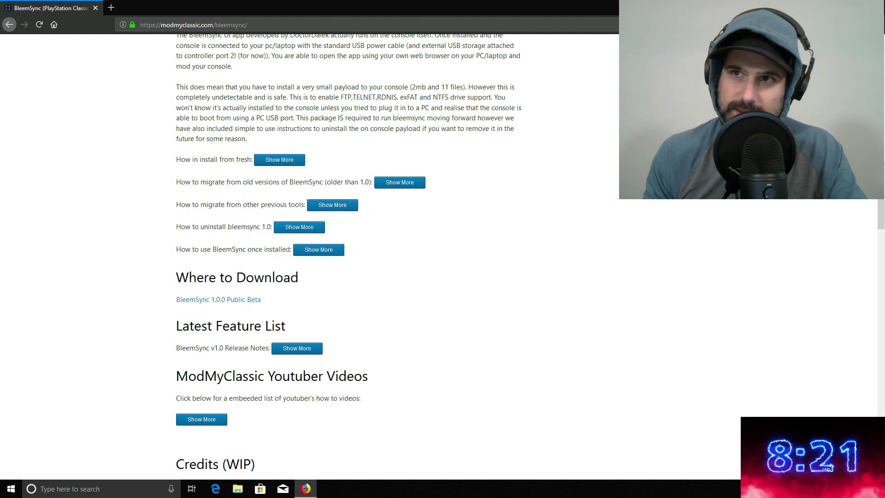
pyautogui.click(238, 489)
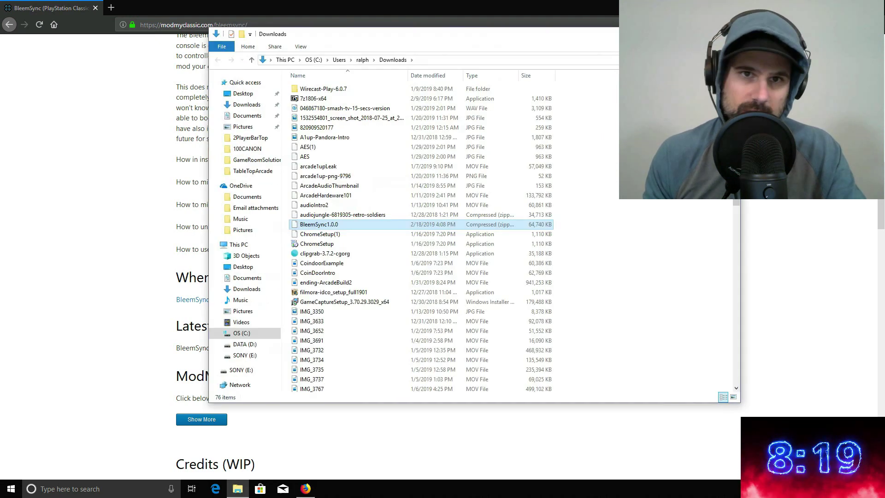
pyautogui.rightClick(326, 228)
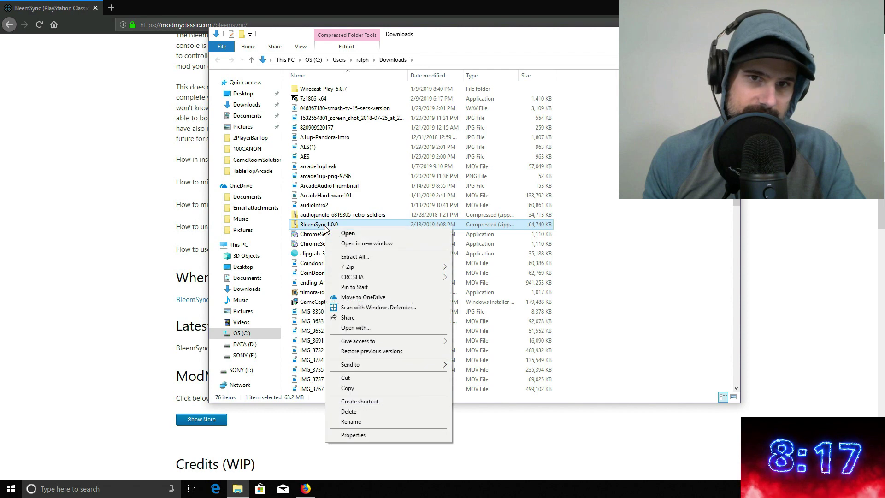
pyautogui.click(370, 256)
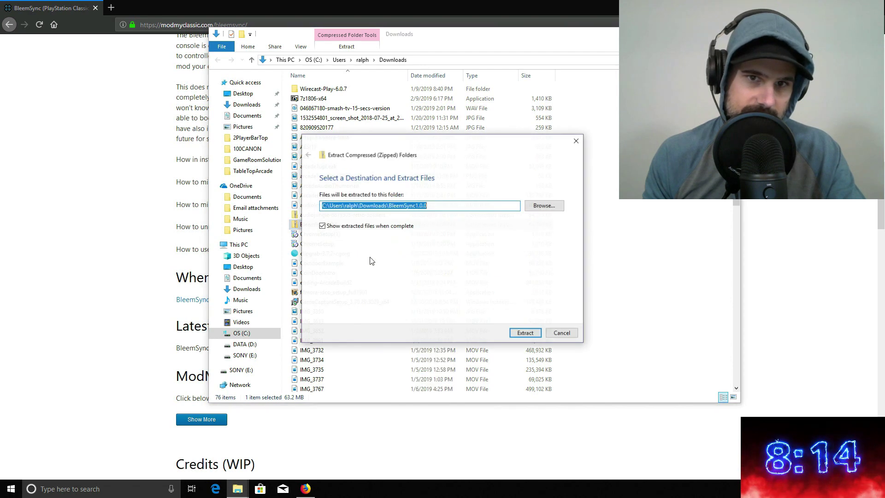
pyautogui.click(559, 208)
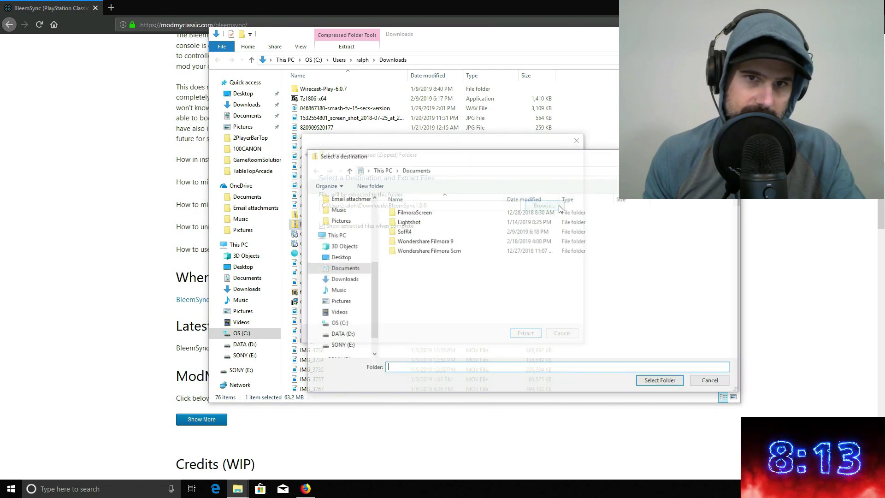
pyautogui.click(343, 346)
pyautogui.click(664, 384)
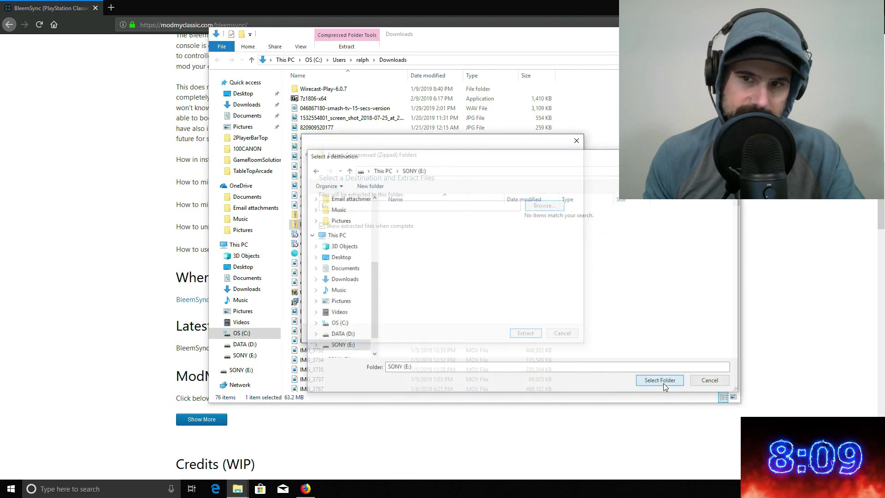
pyautogui.click(526, 333)
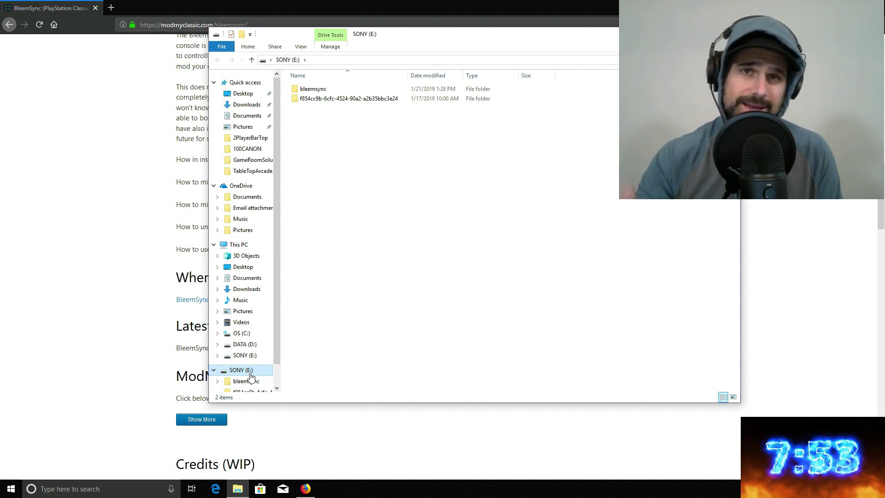
pyautogui.click(698, 466)
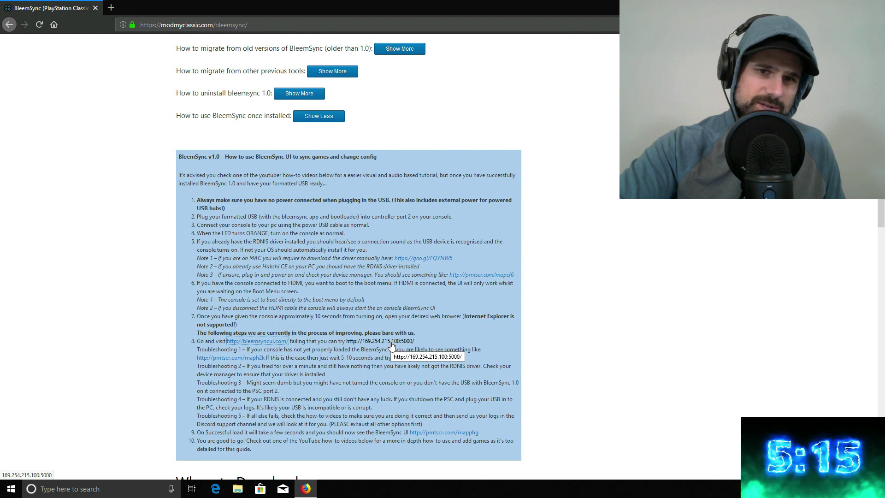
# Follow the guide's 169.254.215.100:5000 link to open the BleemSync UI in a new tab.
pyautogui.click(391, 343)
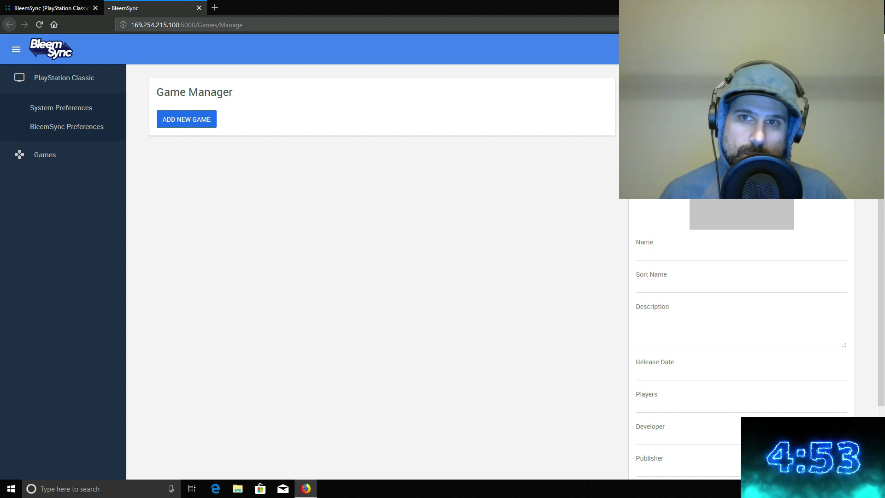
# Add a new game from Documents > PS1 > Road Rash - Jailbreak, uploading its .bin and .cue files.
pyautogui.click(187, 119)
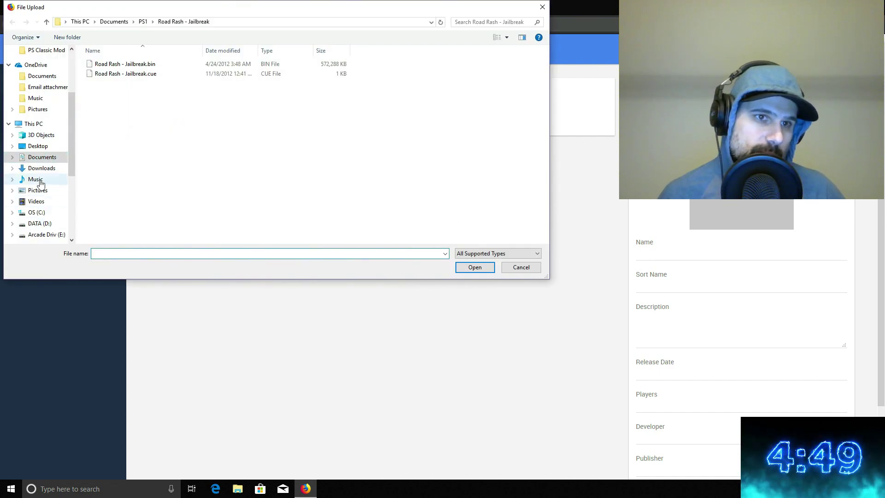
pyautogui.click(40, 160)
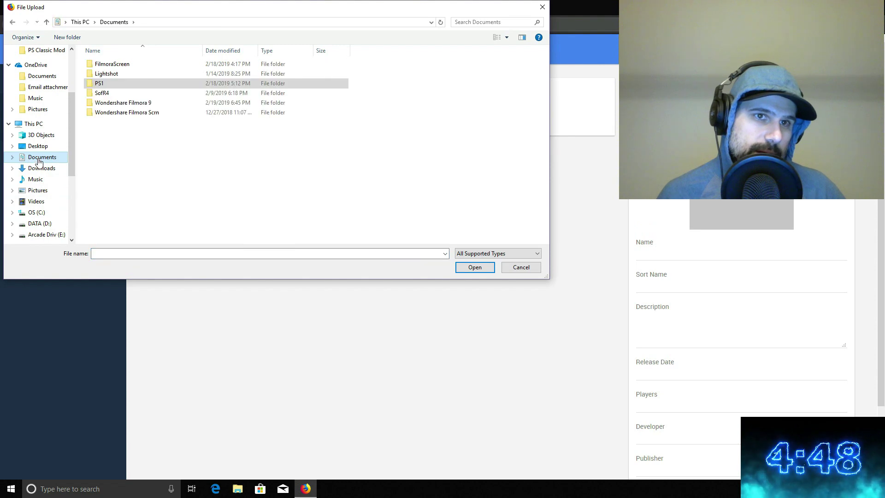
pyautogui.doubleClick(104, 84)
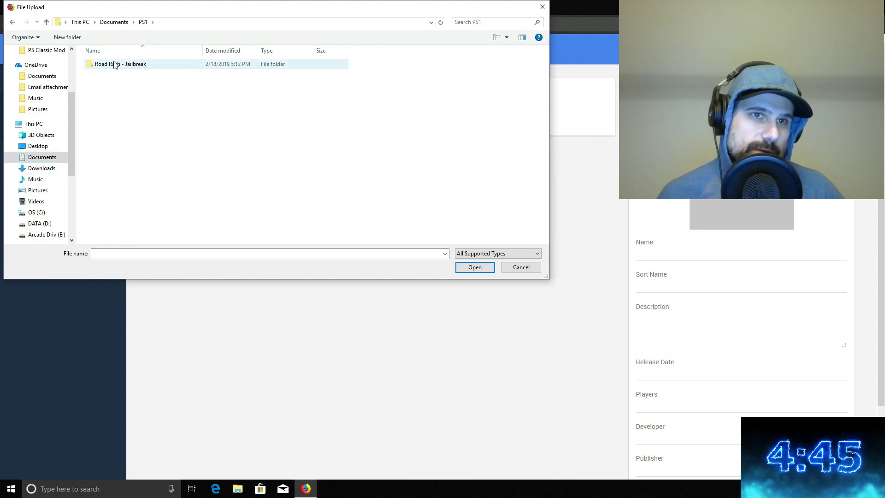
pyautogui.doubleClick(113, 65)
pyautogui.click(115, 67)
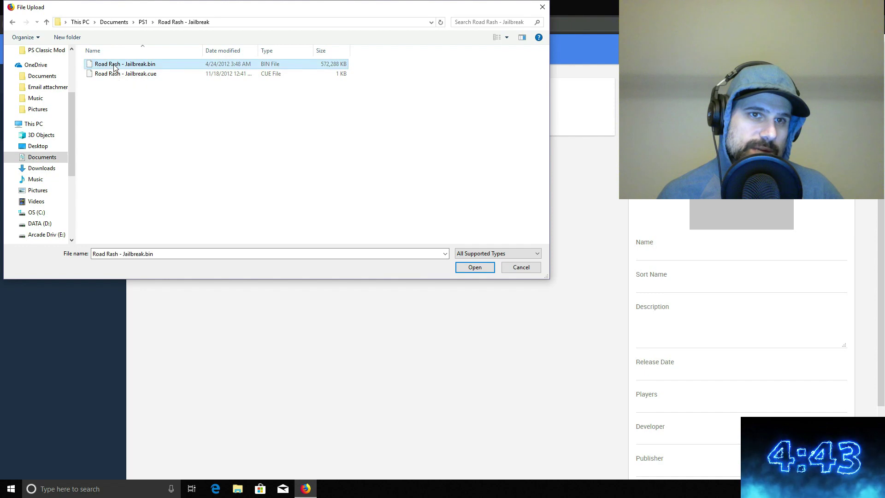
pyautogui.keyDown('shift'); pyautogui.click(116, 74); pyautogui.keyUp('shift')
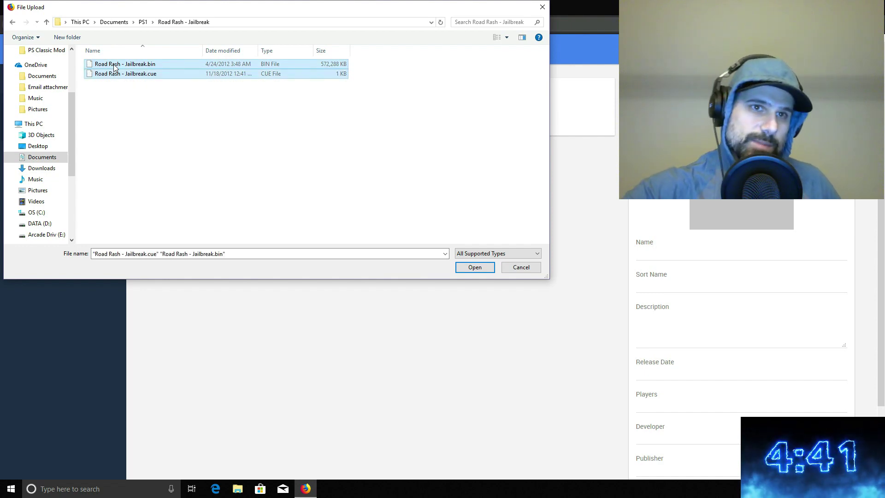
pyautogui.click(474, 270)
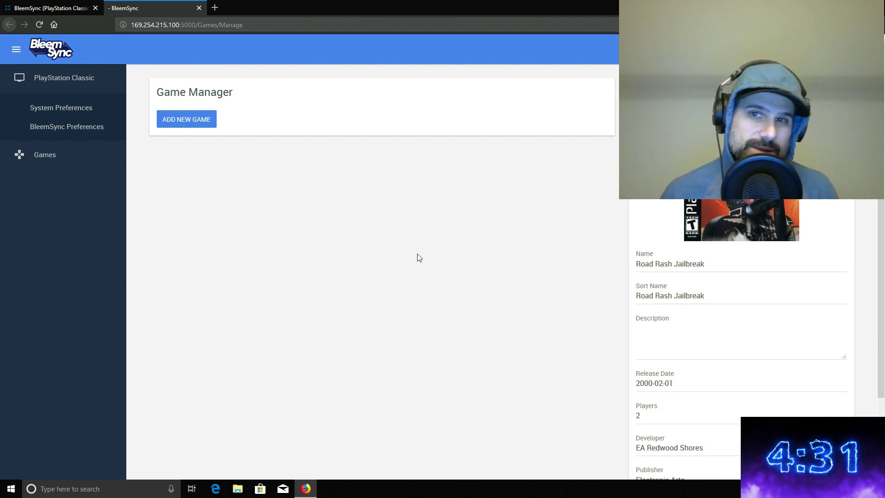
# Save Road Rash Jailbreak to the library with ADD GAME and let the upload finish.
pyautogui.scroll(-2, 420, 258)
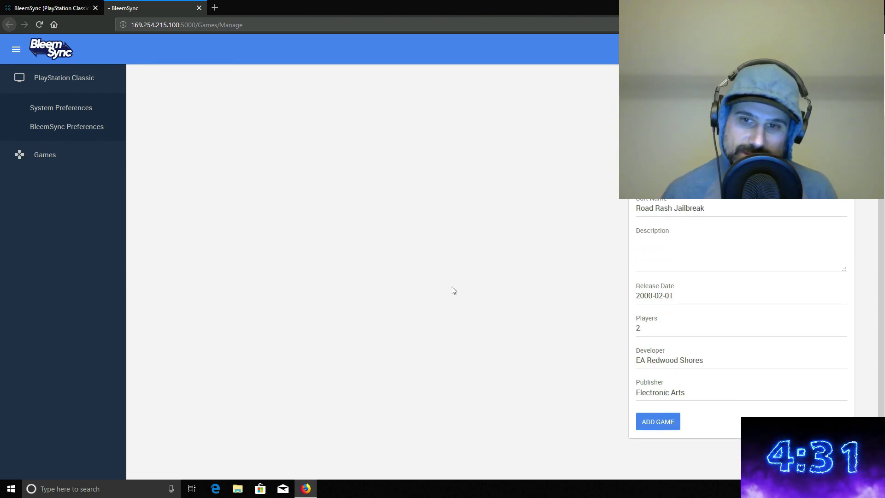
pyautogui.click(656, 428)
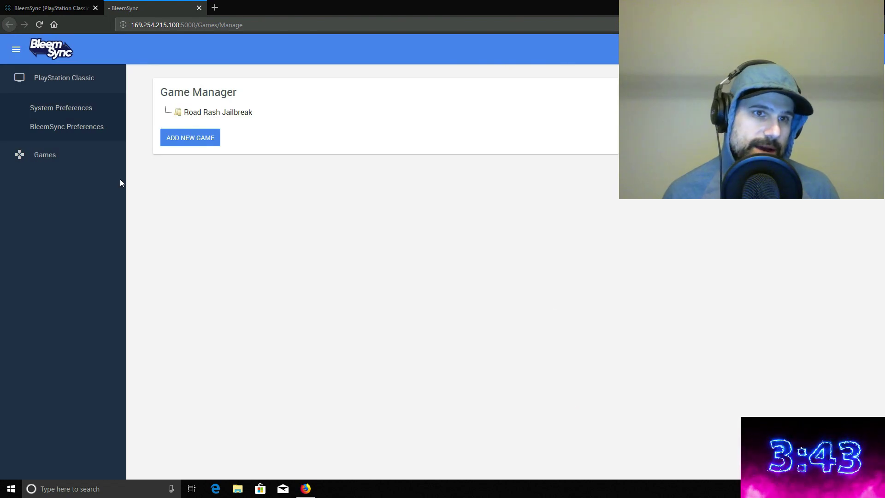
# Expand the Games section in the BleemSync sidebar.
pyautogui.click(44, 157)
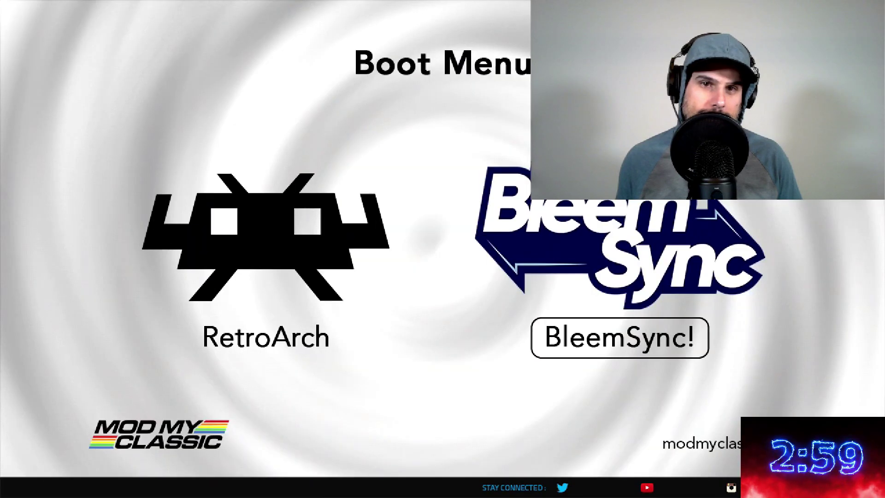
# Choose BleemSync! at the boot menu, then find and launch Road Rash Jailbreak in the carousel.
pyautogui.press('Return')
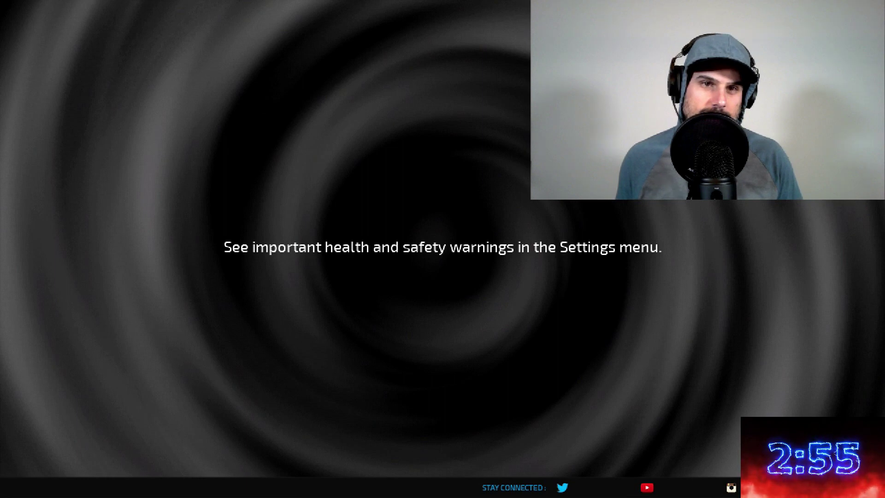
pyautogui.press('Right')
pyautogui.press('Right')
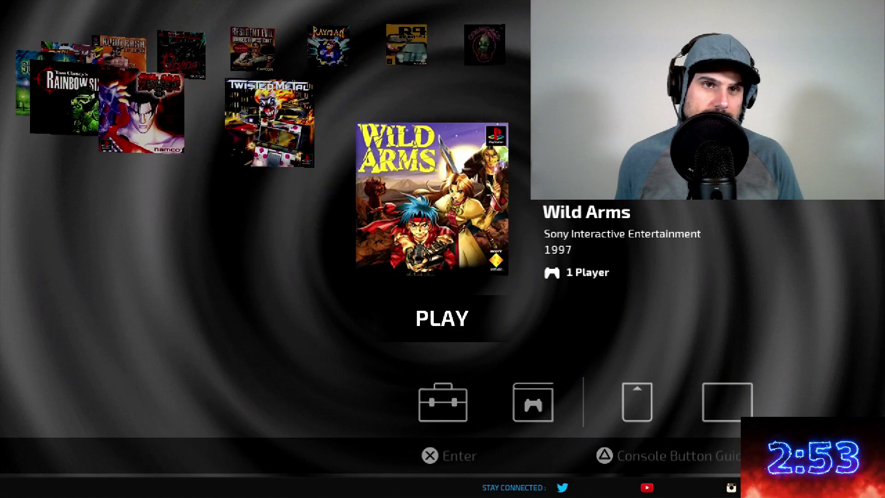
pyautogui.press('Right')
pyautogui.press('Right')
pyautogui.press('Right')
pyautogui.press('Right')
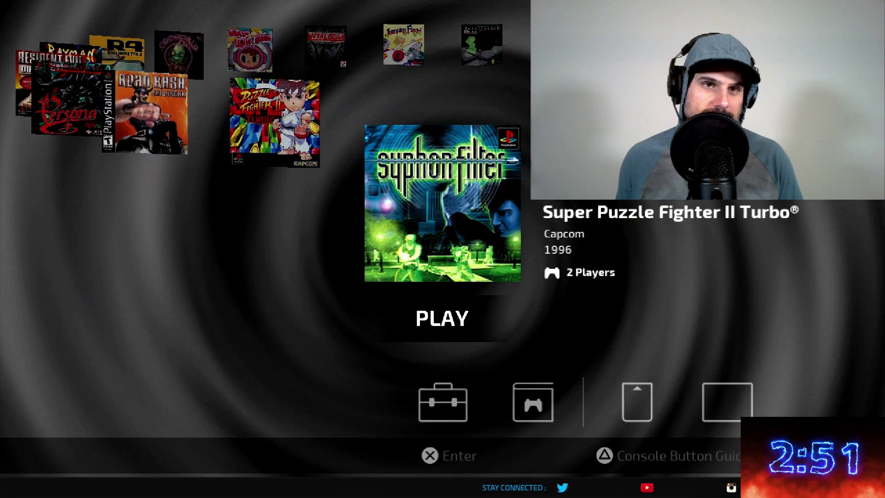
pyautogui.press('Left')
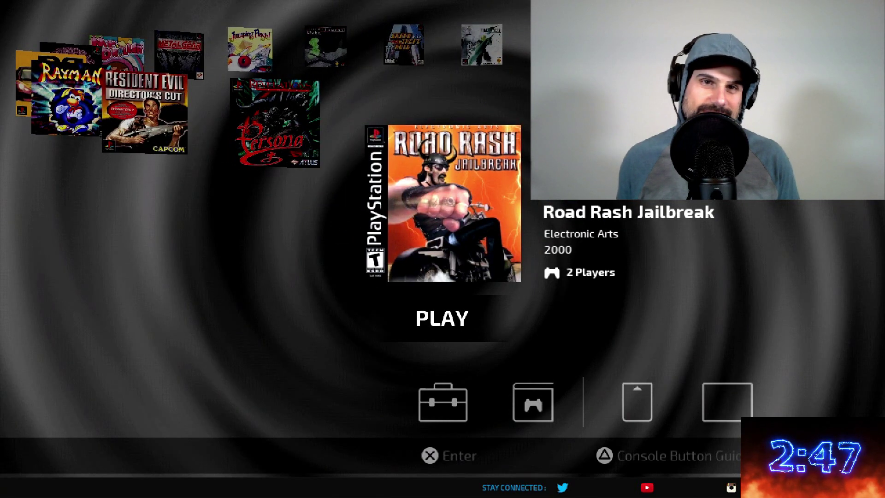
pyautogui.press('Return')
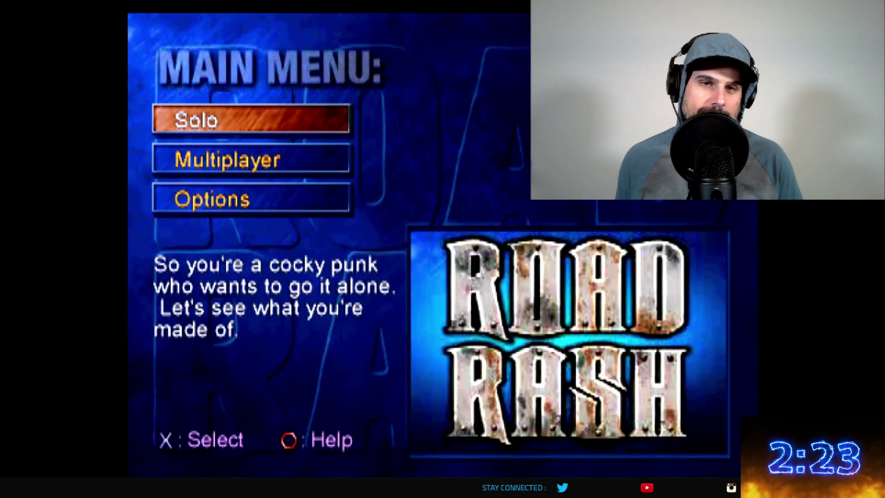
# Pick Solo, then Jail Break, then Continue to reach the Jail Break race setup screen.
pyautogui.press('Return')
pyautogui.press('Return')
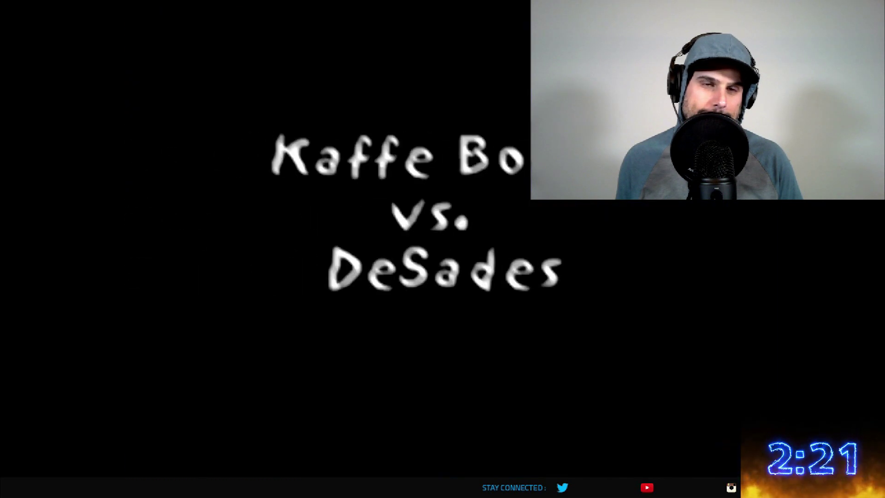
pyautogui.press('Return')
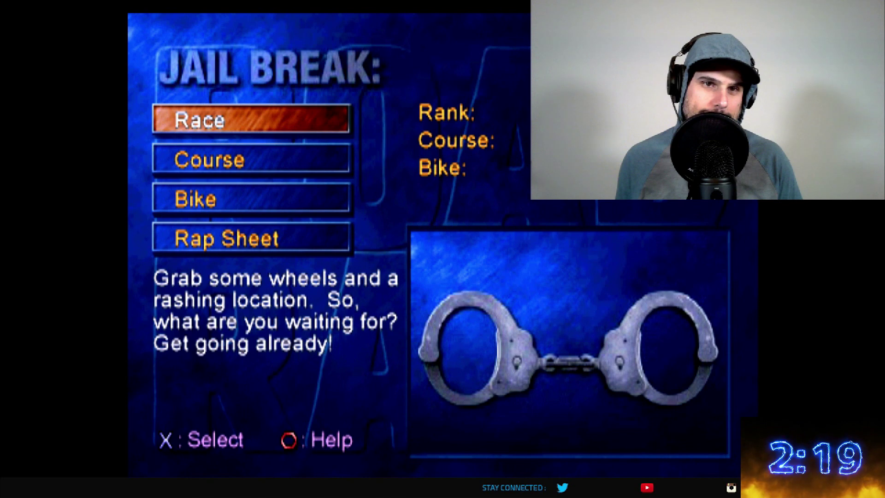
pyautogui.press('Return')
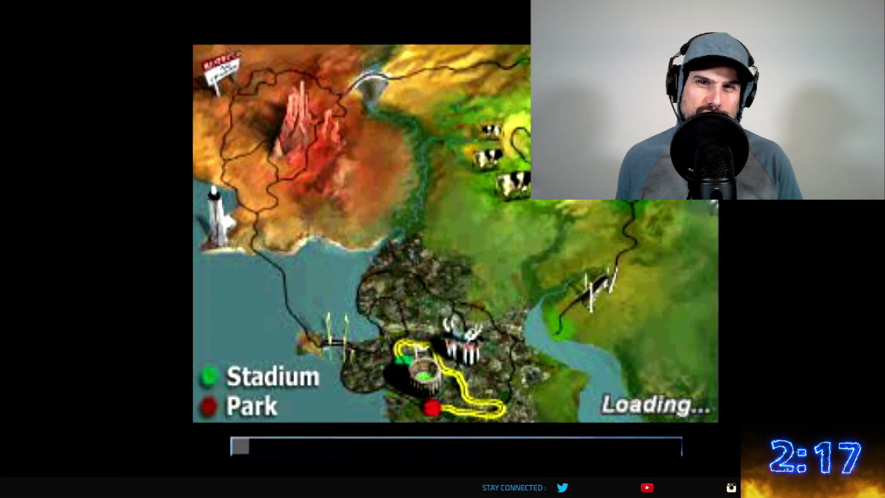